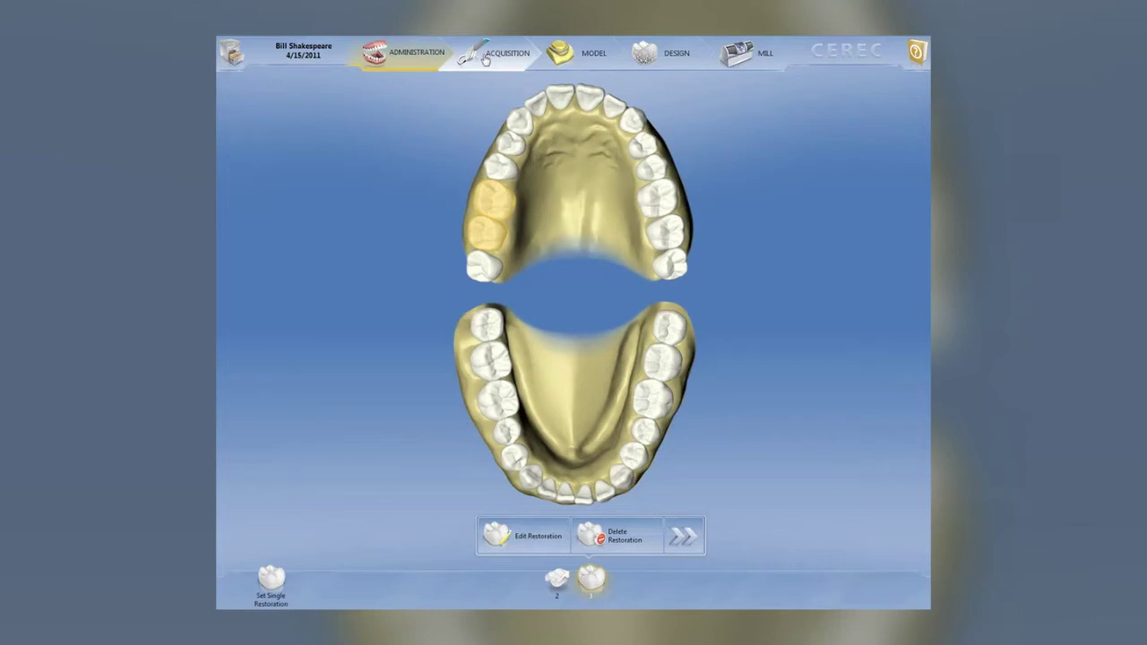
# - Return to the acquisition stage to view the finished upper jaw scan of the prepared molar
pyautogui.click(485, 56)
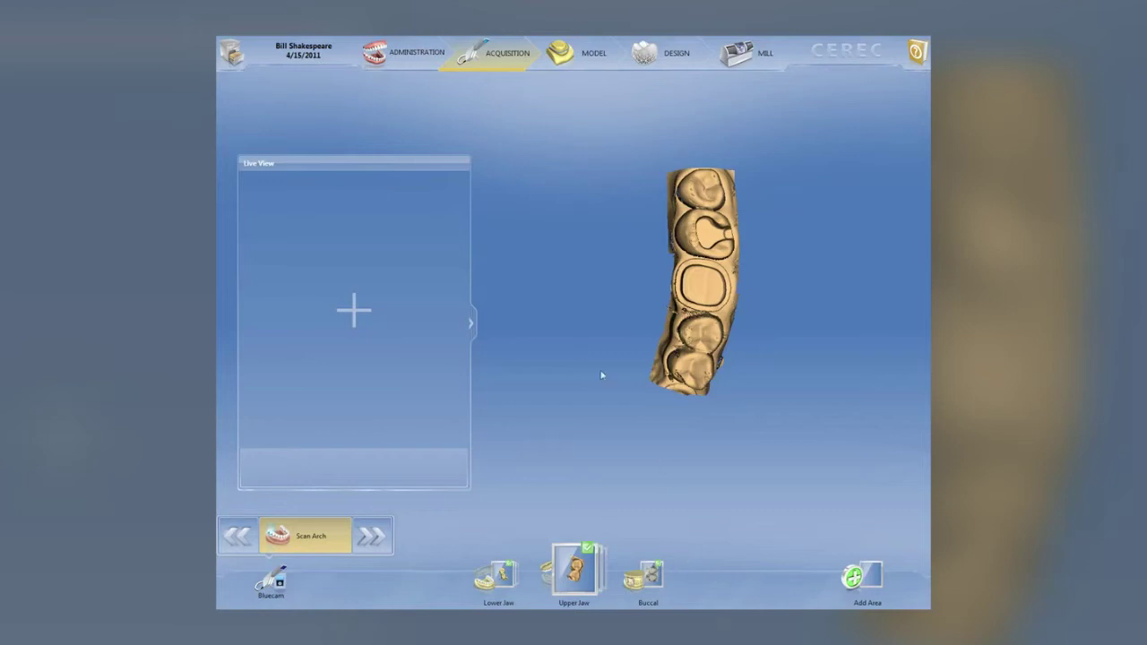
# - Advance to the model stage so a margin line is traced around the prepared molar
pyautogui.click(574, 60)
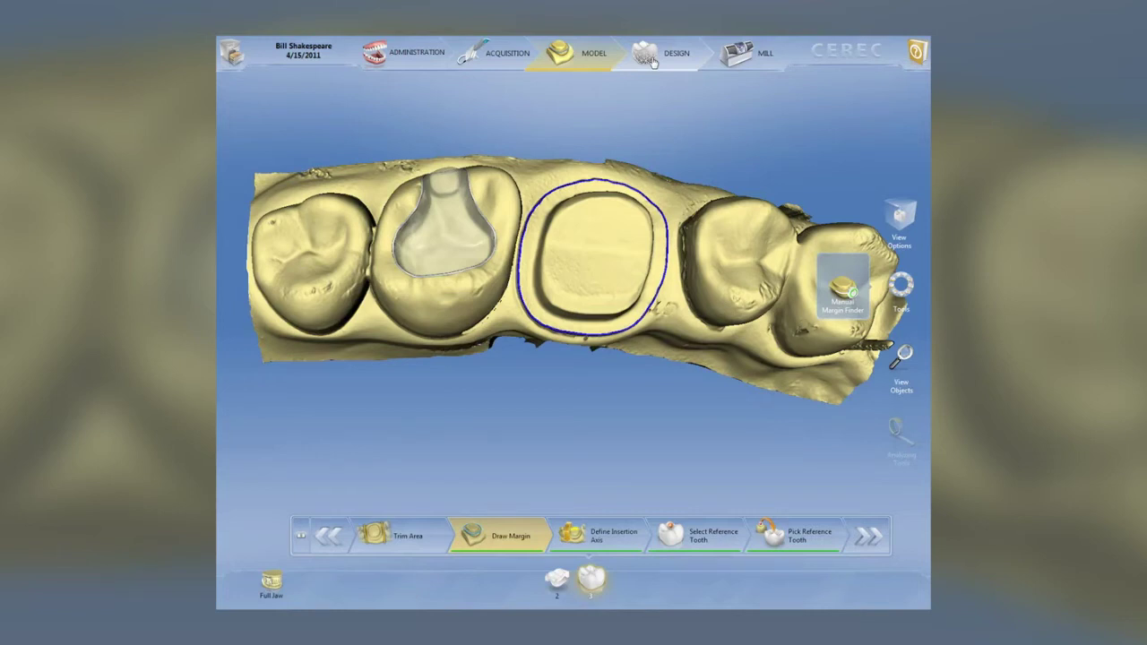
# - Enter the design stage for a proposed crown, tilt the jaw, and bring up the radial tools
pyautogui.click(654, 62)
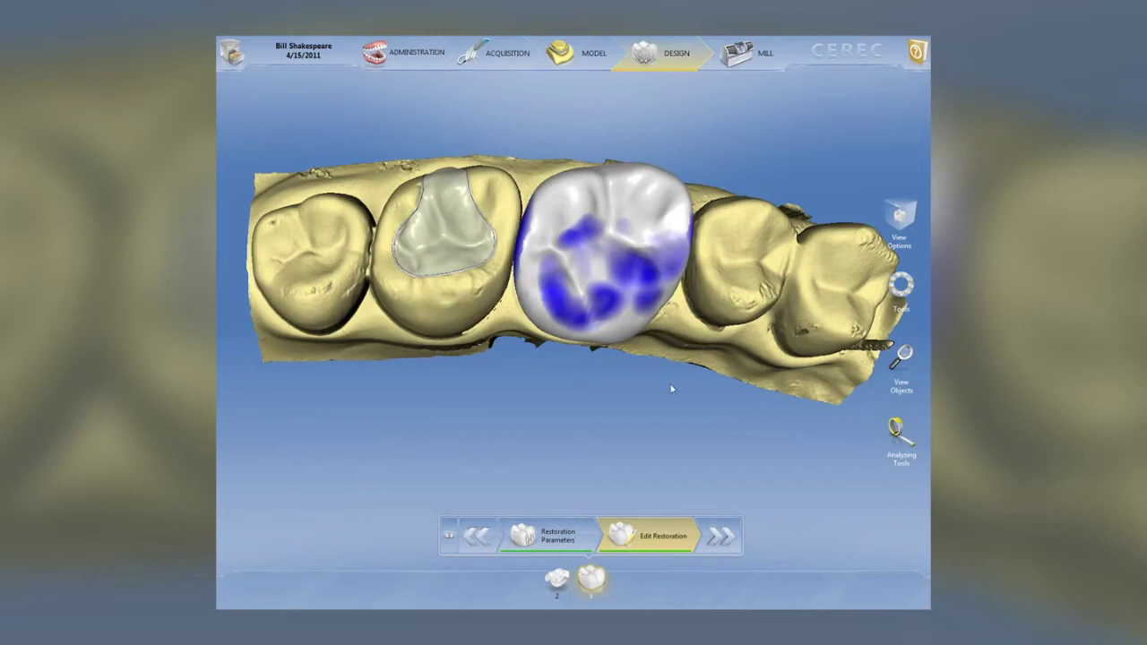
pyautogui.moveTo(669, 384); pyautogui.dragTo(610, 313, button='right')
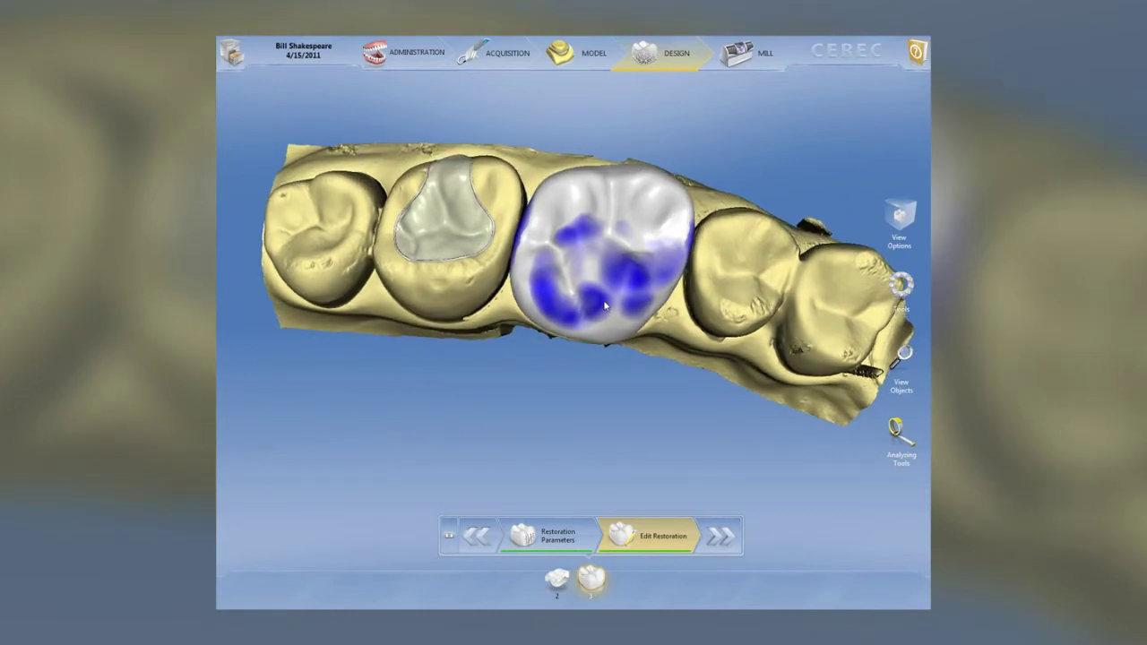
pyautogui.rightClick(606, 307)
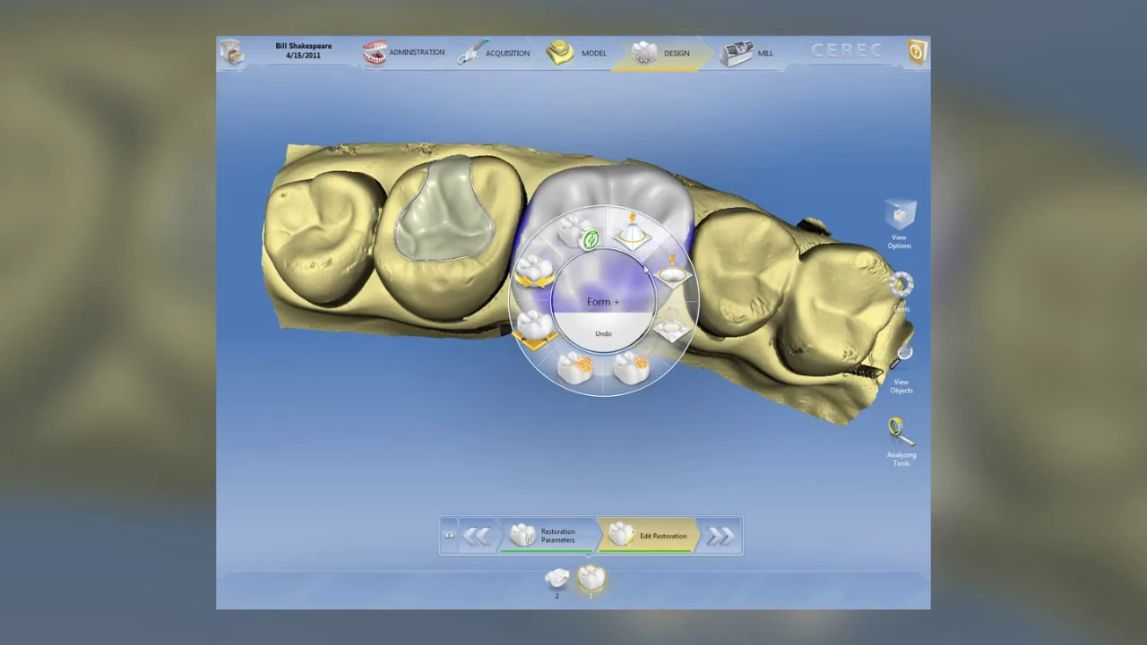
# - With Form set to + and Form 3D, build up the crown's occlusal surface
pyautogui.click(637, 255)
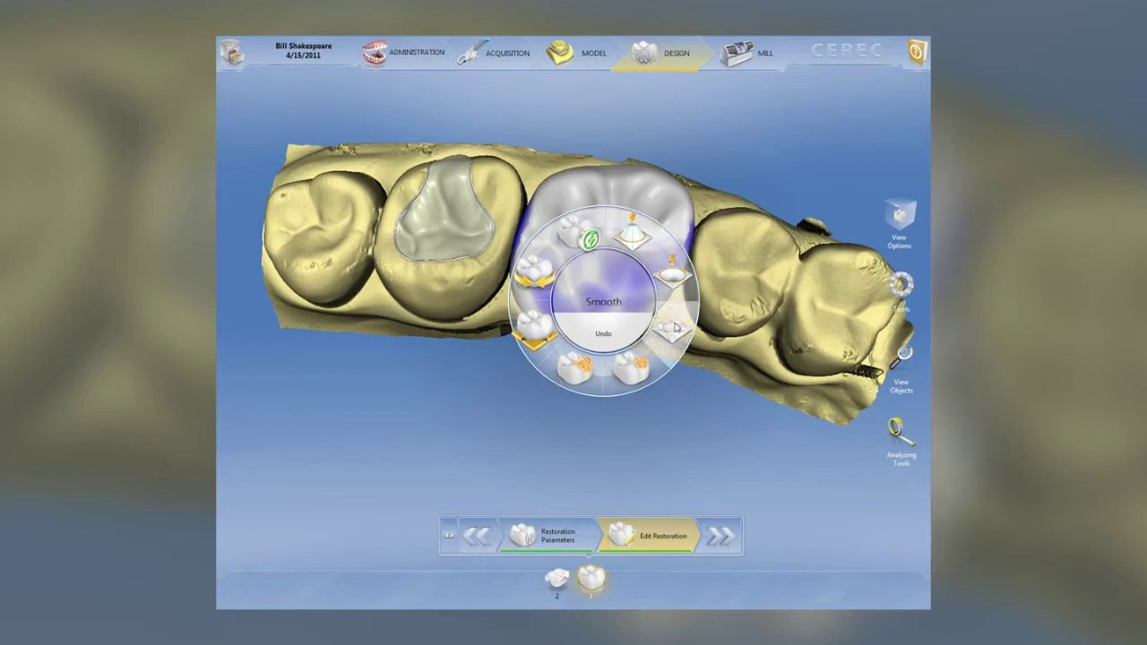
pyautogui.click(648, 368)
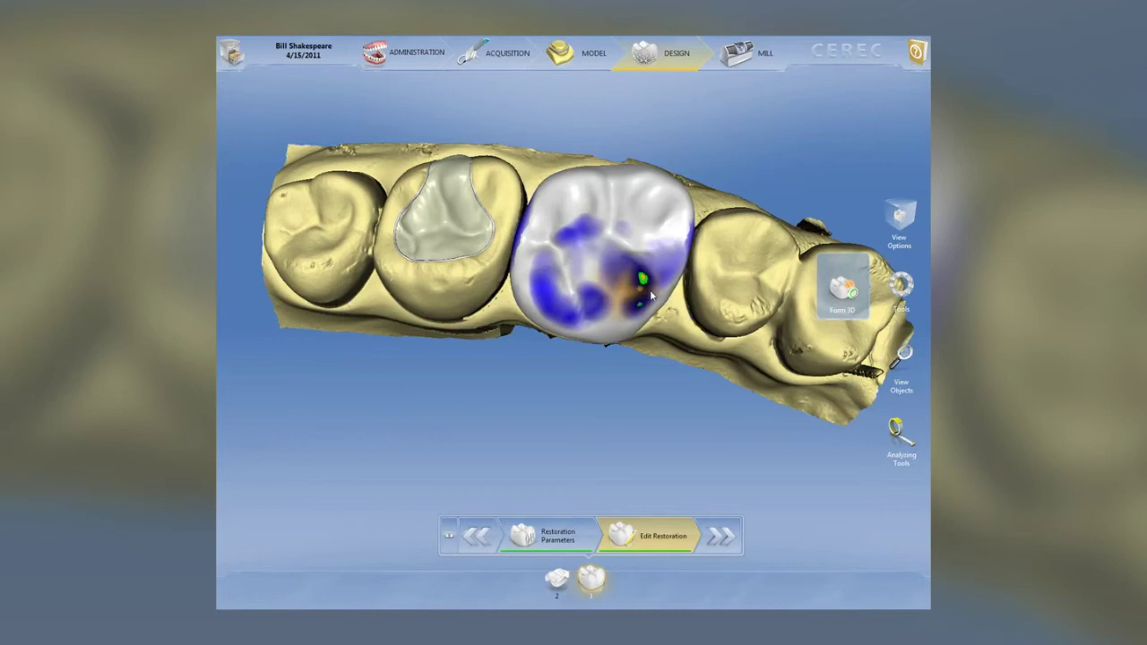
pyautogui.moveTo(643, 289)
pyautogui.mouseDown()
pyautogui.moveTo(656, 296)
pyautogui.moveTo(624, 296)
pyautogui.mouseUp()
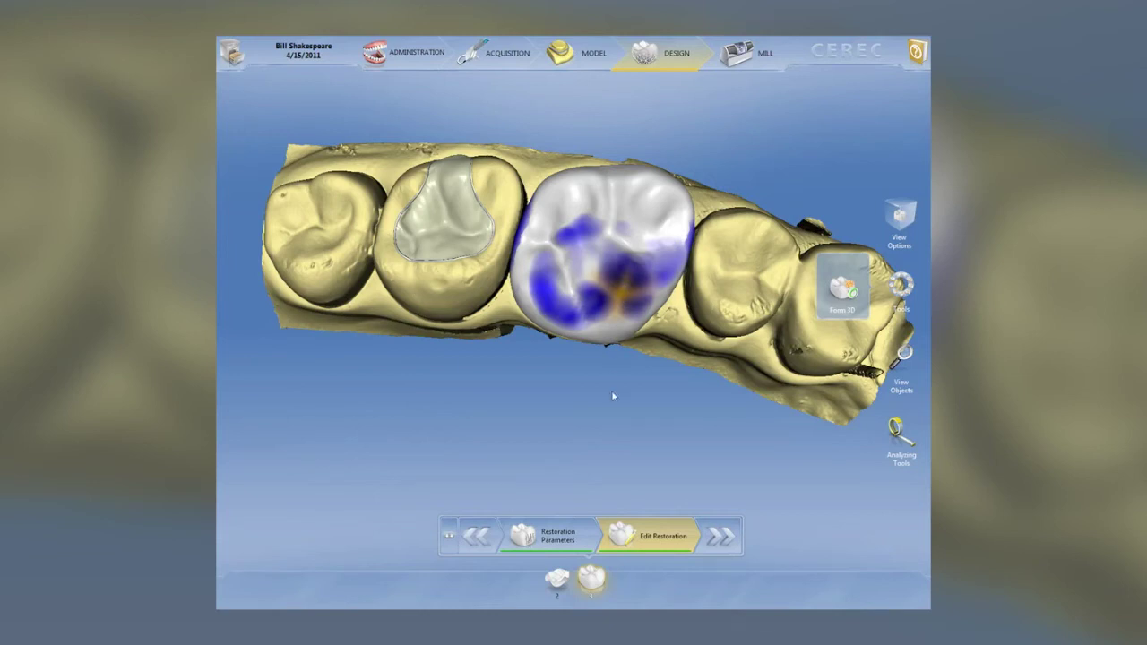
pyautogui.moveTo(609, 349); pyautogui.dragTo(617, 275, button='middle')
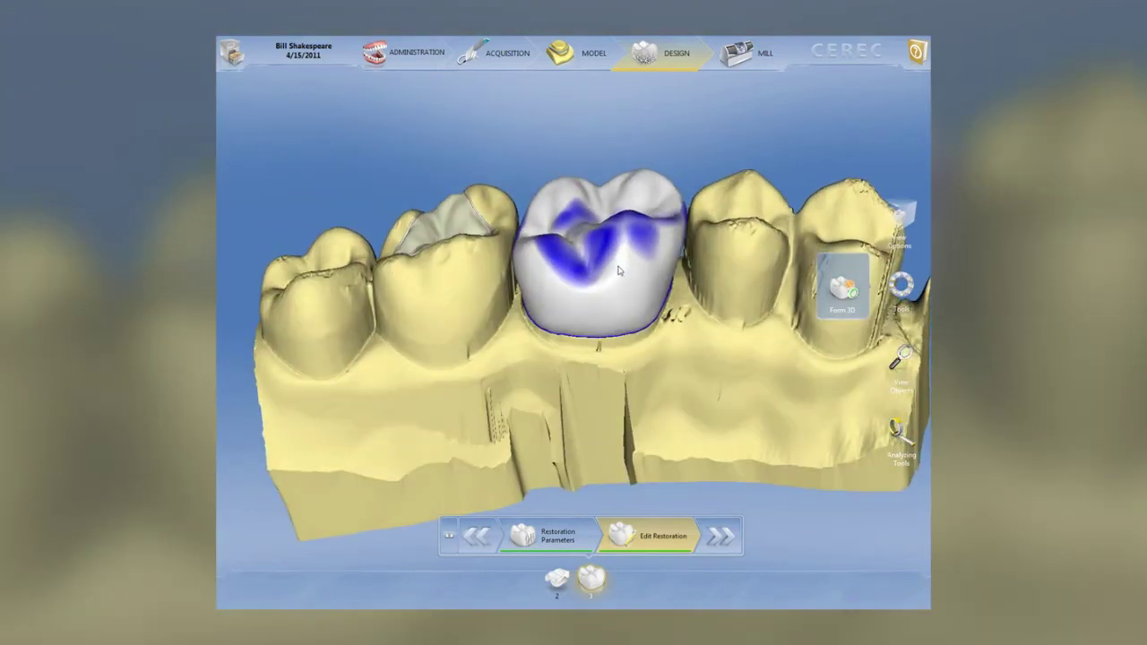
pyautogui.moveTo(616, 267)
pyautogui.mouseDown()
pyautogui.moveTo(604, 251)
pyautogui.moveTo(628, 212)
pyautogui.moveTo(628, 187)
pyautogui.moveTo(633, 213)
pyautogui.mouseUp()
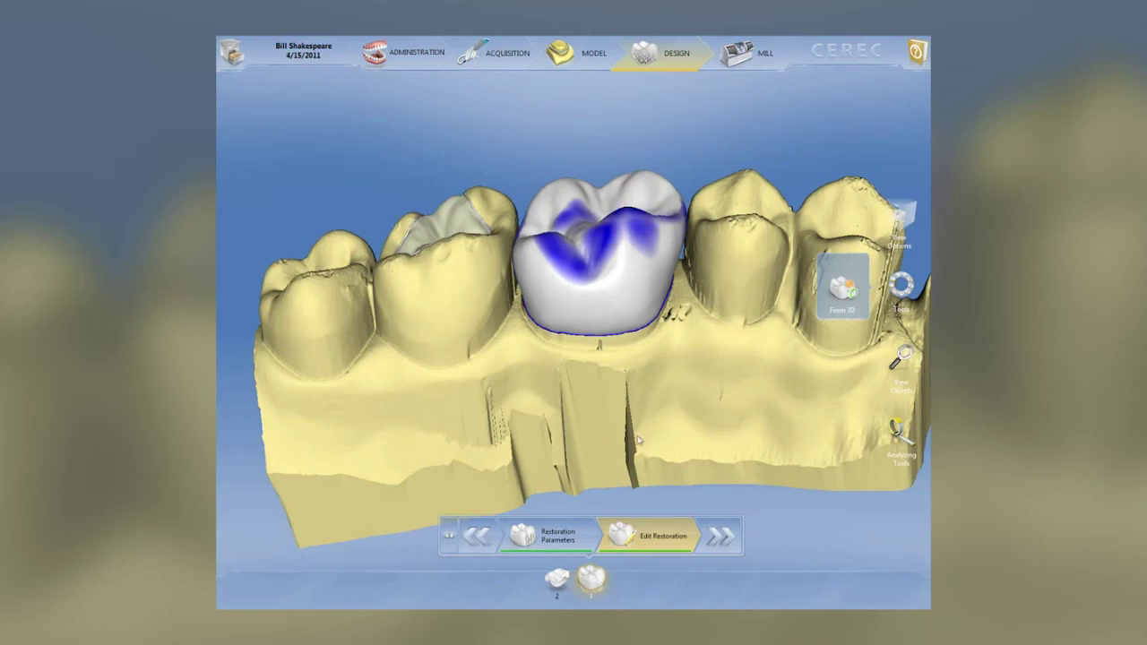
pyautogui.moveTo(645, 371); pyautogui.dragTo(633, 450, button='middle')
pyautogui.moveTo(616, 404); pyautogui.dragTo(576, 408, button='middle')
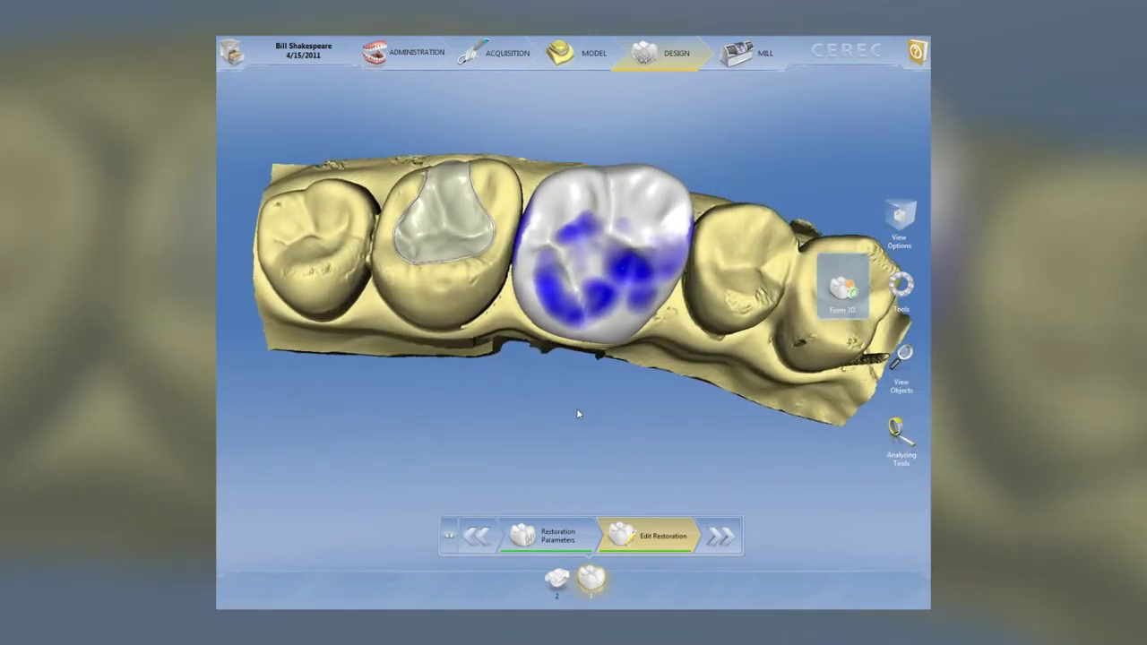
pyautogui.moveTo(587, 307); pyautogui.dragTo(591, 307)
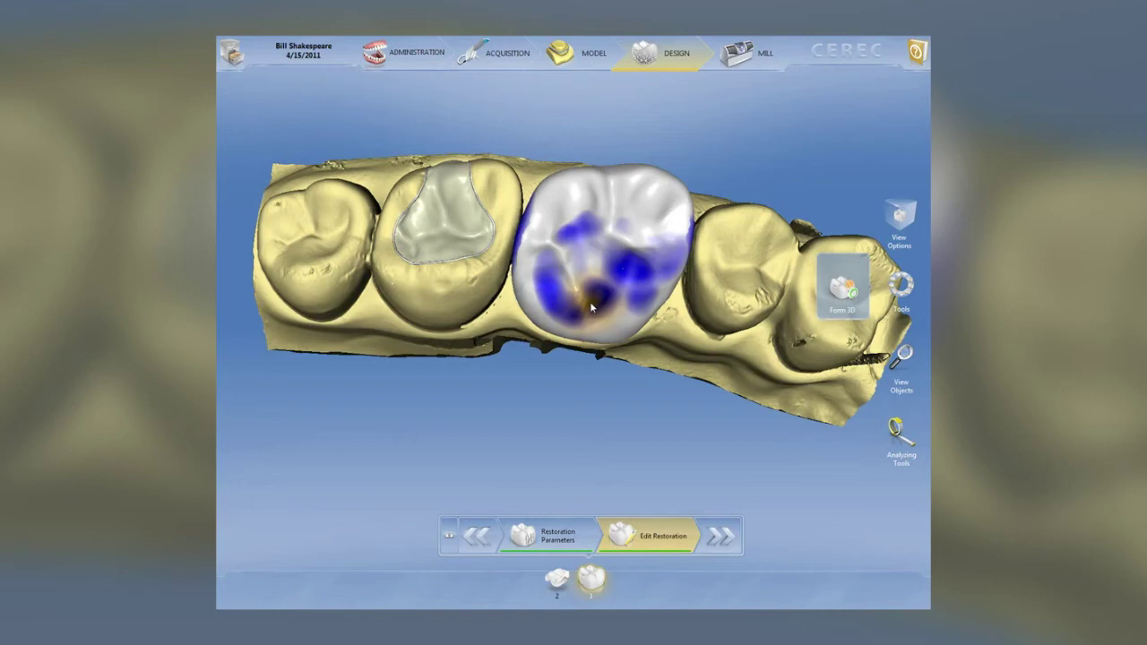
# - Apply Autoform 3D to the crown from the radial menu
pyautogui.rightClick(590, 301)
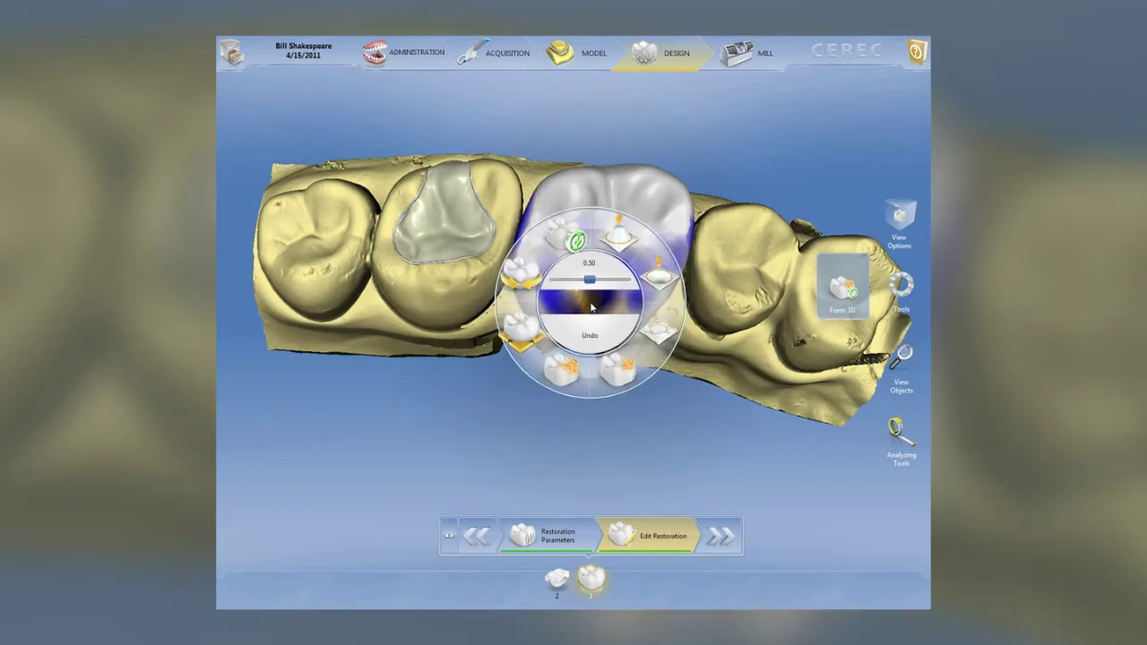
pyautogui.click(568, 377)
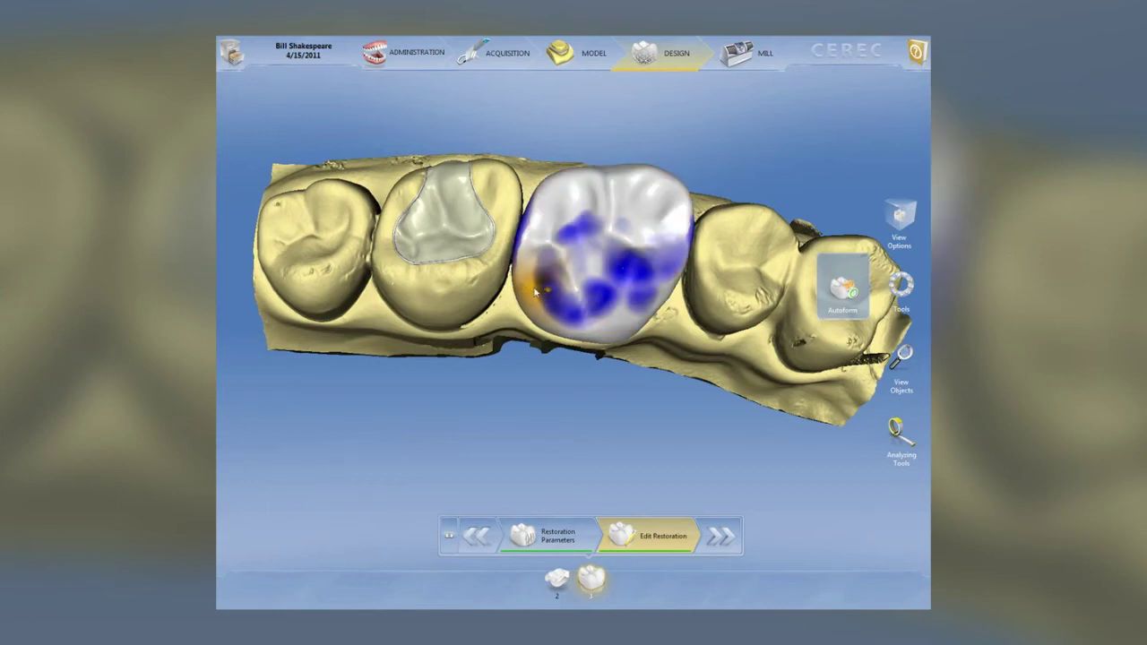
pyautogui.moveTo(545, 360); pyautogui.dragTo(552, 243, button='middle')
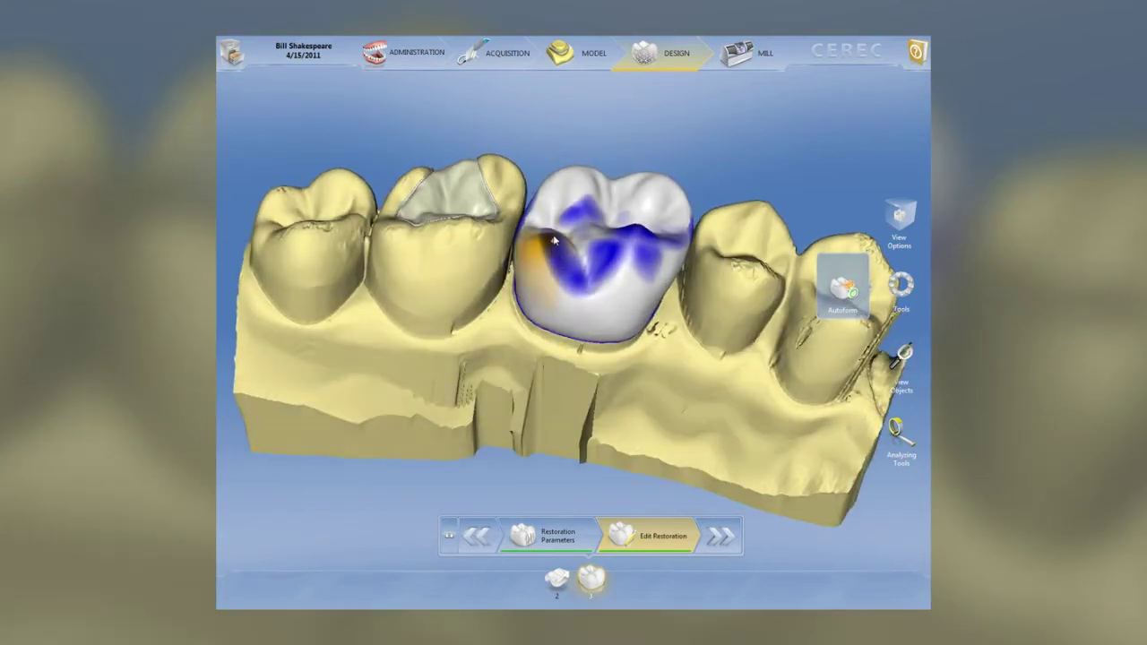
# - Add and remove material at the crown's contact spot, smoothing away the orange area
pyautogui.click(552, 241)
pyautogui.click(552, 240)
pyautogui.click(551, 240)
pyautogui.keyDown('shift'); pyautogui.click(551, 241); pyautogui.keyUp('shift')
pyautogui.keyDown('shift'); pyautogui.click(551, 242); pyautogui.keyUp('shift')
pyautogui.keyDown('shift'); pyautogui.click(552, 250); pyautogui.keyUp('shift')
pyautogui.keyDown('shift'); pyautogui.click(552, 251); pyautogui.keyUp('shift')
# - Inspect the crown, then switch to editing restoration 2, the neighbouring inlay
pyautogui.moveTo(552, 251); pyautogui.dragTo(643, 370, button='middle')
pyautogui.moveTo(470, 321); pyautogui.dragTo(463, 344, button='middle')
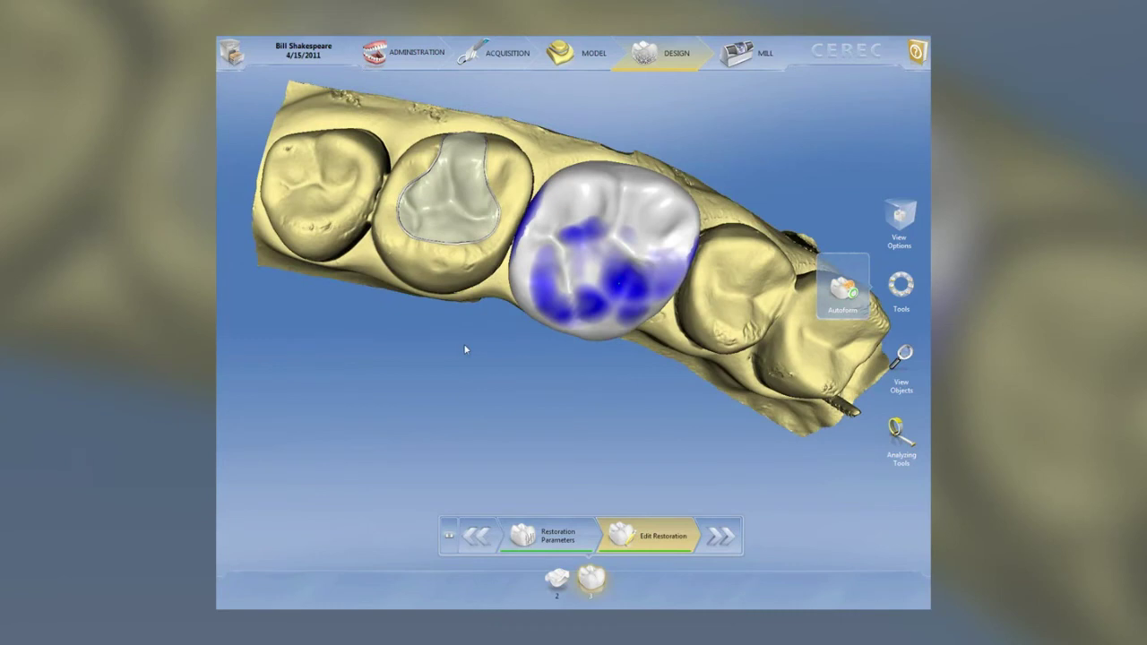
pyautogui.click(460, 211)
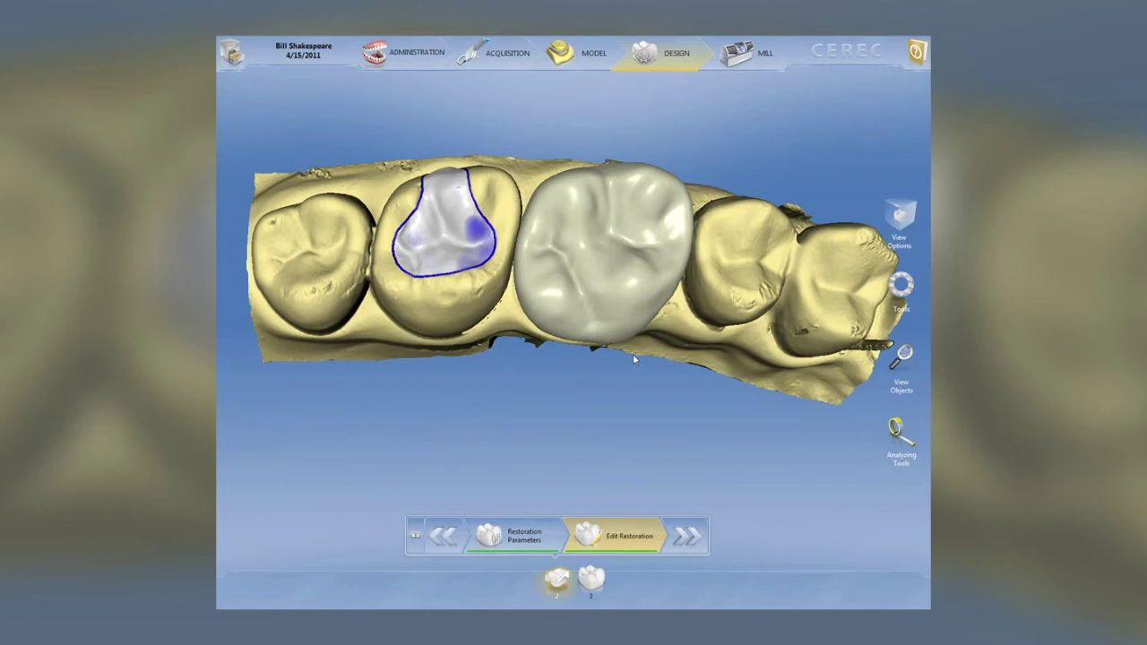
# - Inspect the crown, then enter the milling stage with the crown placed in a mill block
pyautogui.moveTo(623, 368); pyautogui.dragTo(662, 114, button='middle')
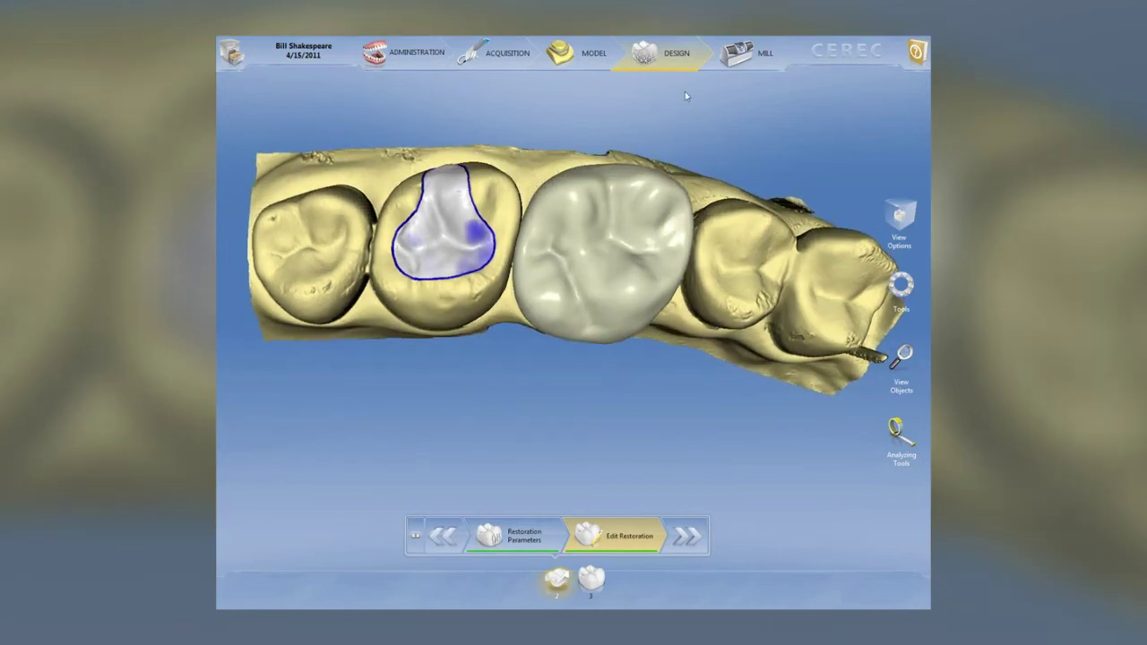
pyautogui.click(743, 60)
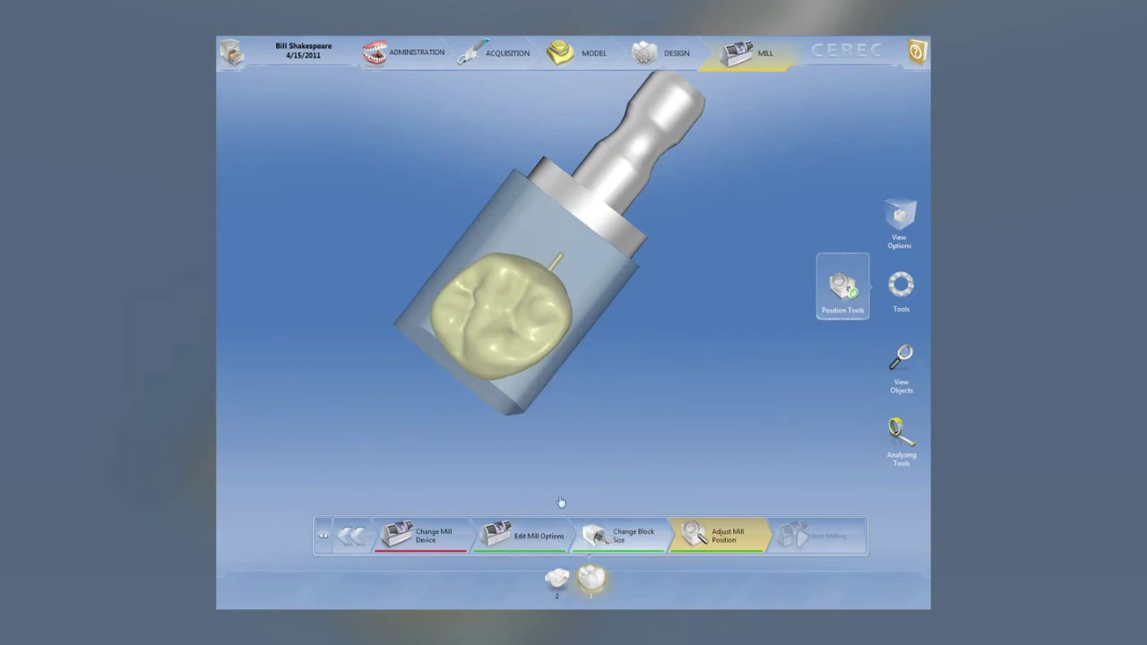
# - Orbit around the mill block and expand the Position Tools list
pyautogui.moveTo(513, 405); pyautogui.dragTo(508, 376)
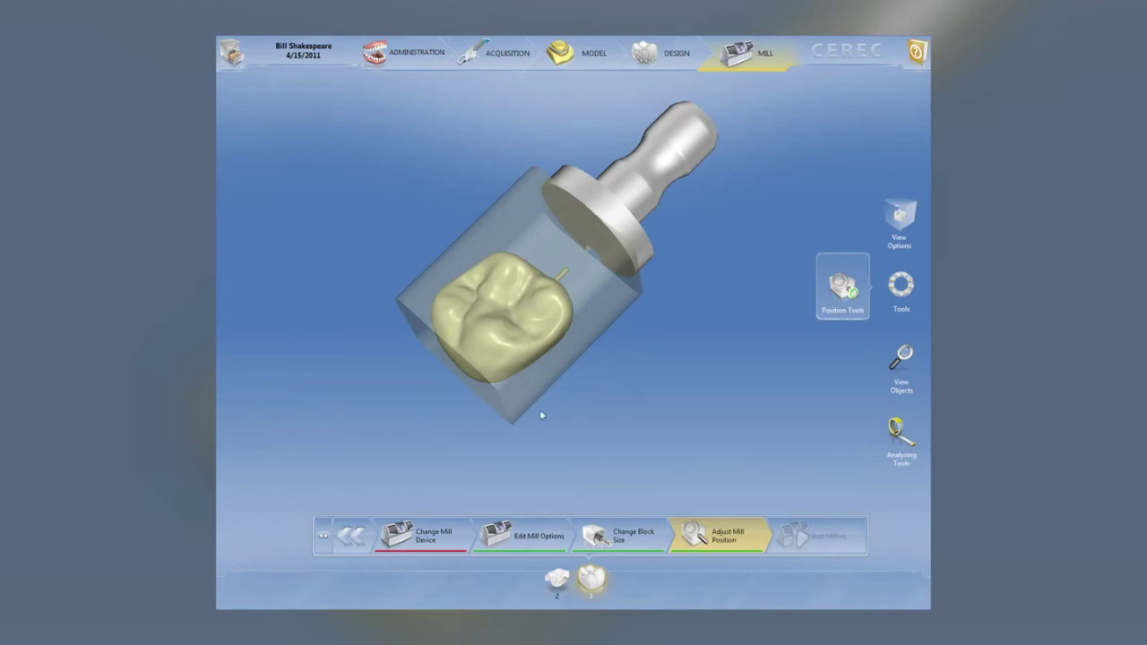
pyautogui.moveTo(541, 415); pyautogui.dragTo(568, 440)
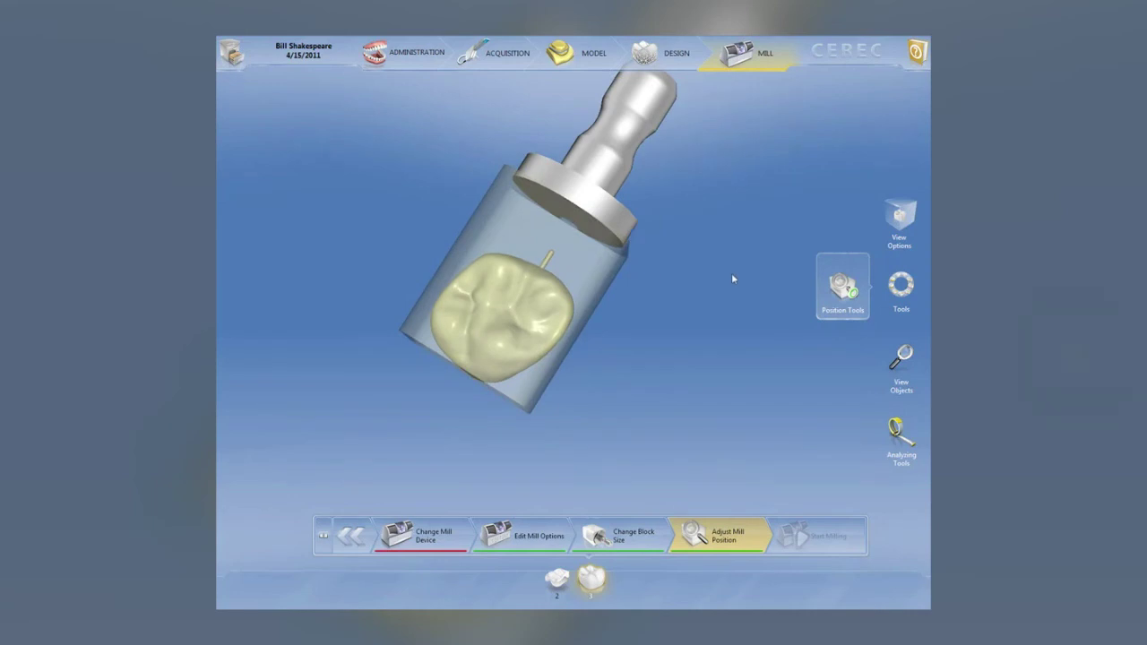
pyautogui.click(838, 288)
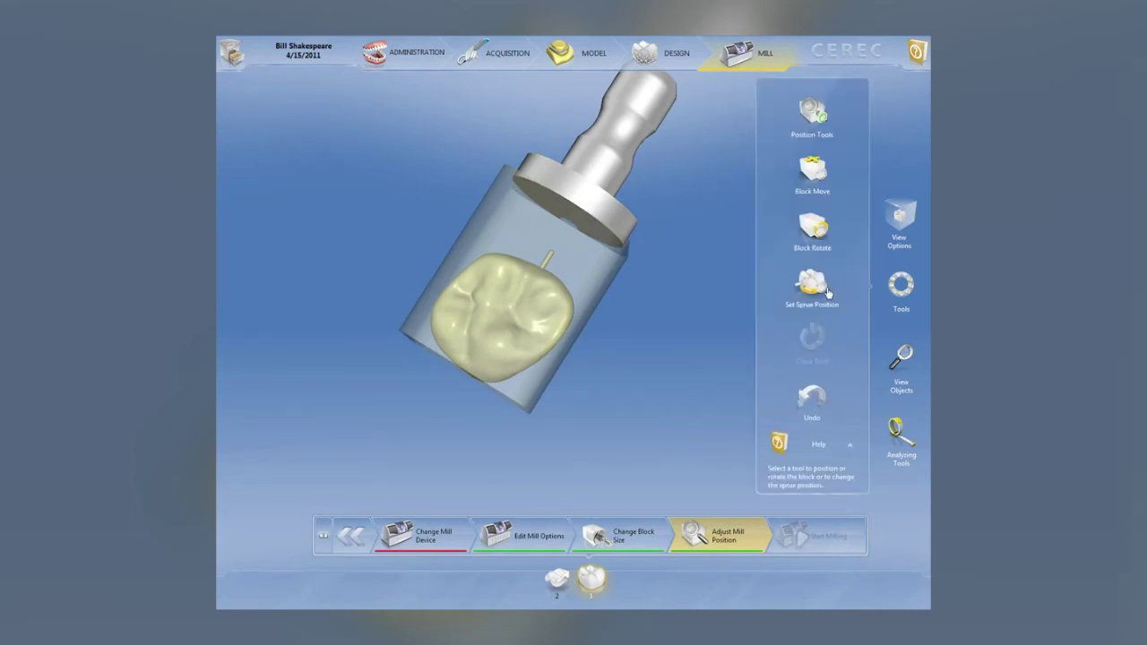
# - Rotate the mill block about the sprue axis using Block Rotate
pyautogui.click(814, 232)
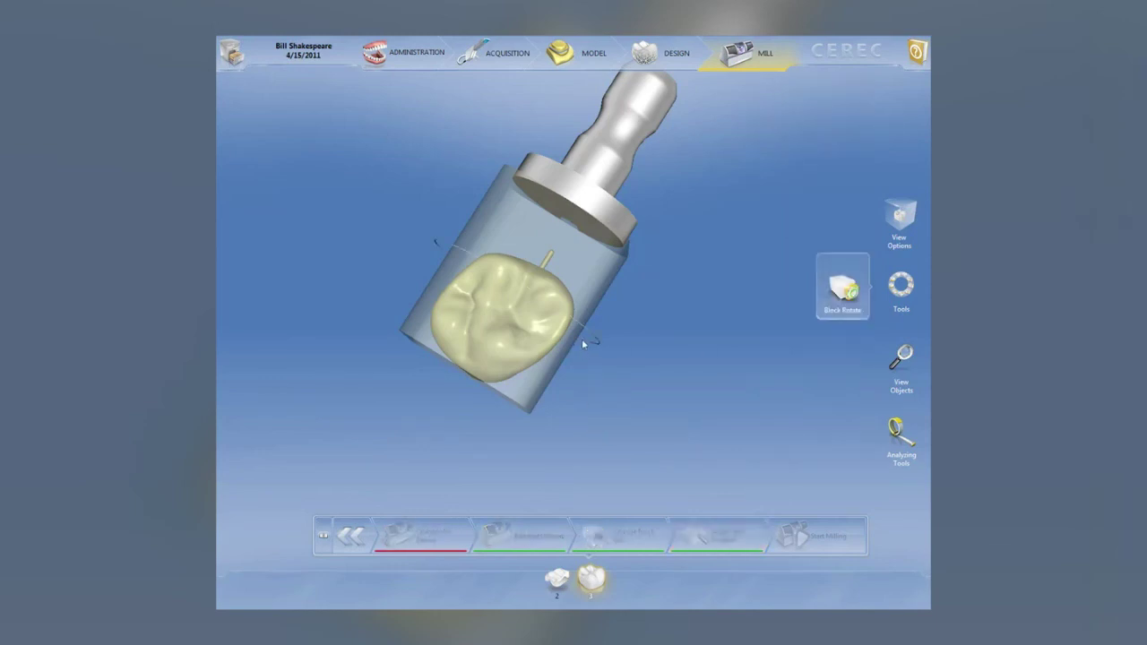
pyautogui.moveTo(582, 339); pyautogui.dragTo(492, 437)
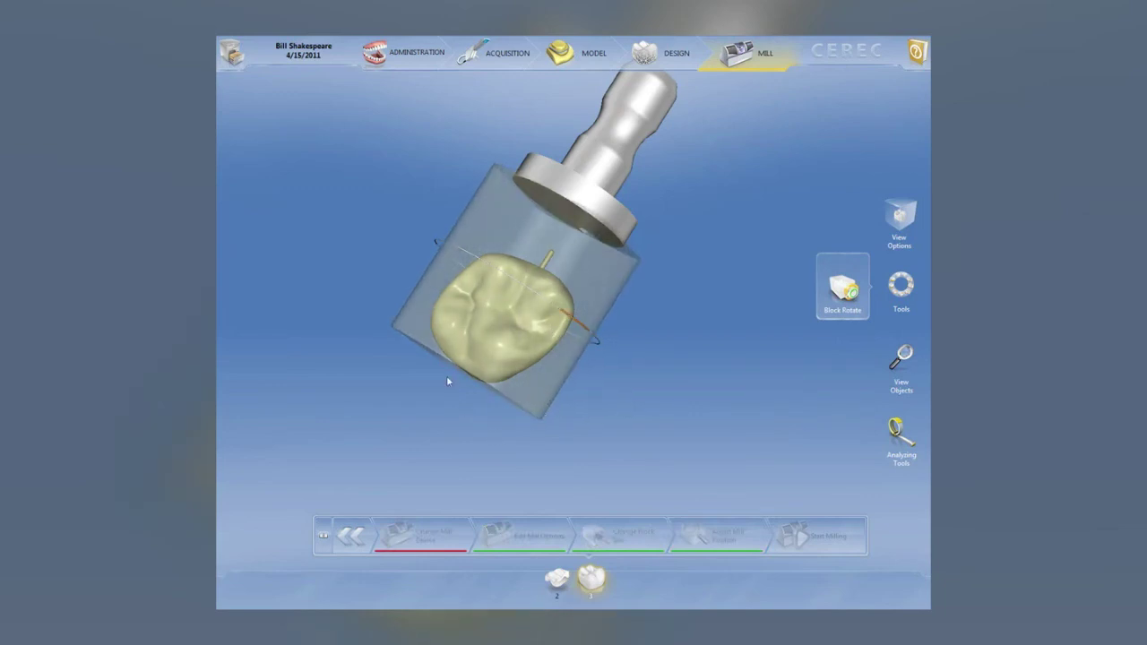
pyautogui.moveTo(447, 380); pyautogui.dragTo(612, 284, button='middle')
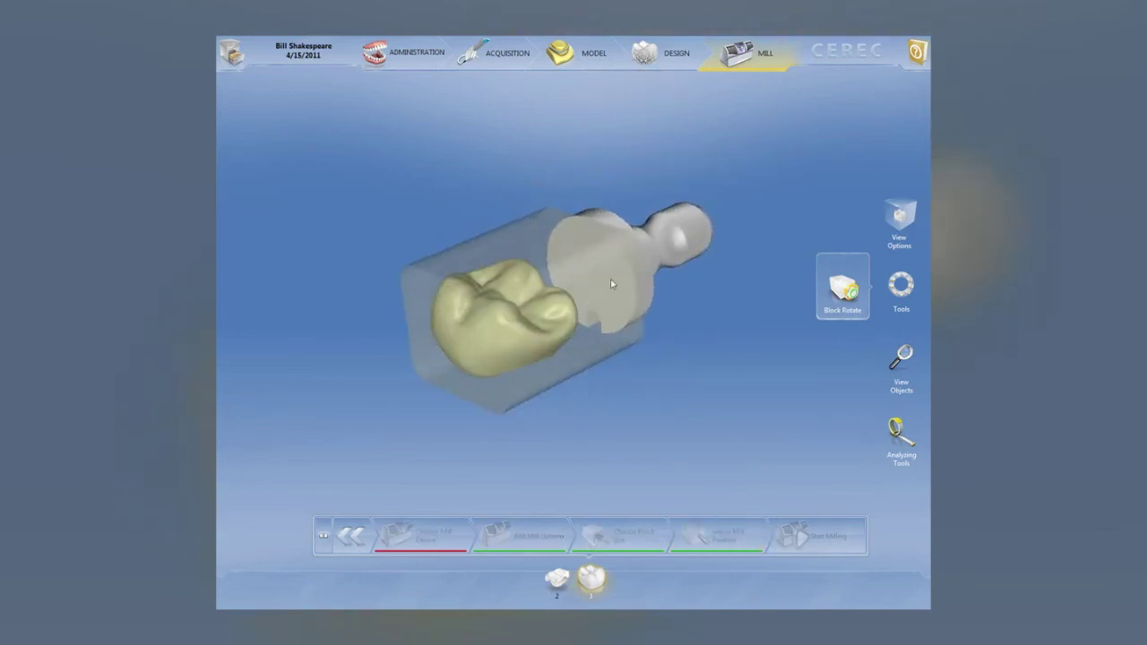
pyautogui.moveTo(587, 306)
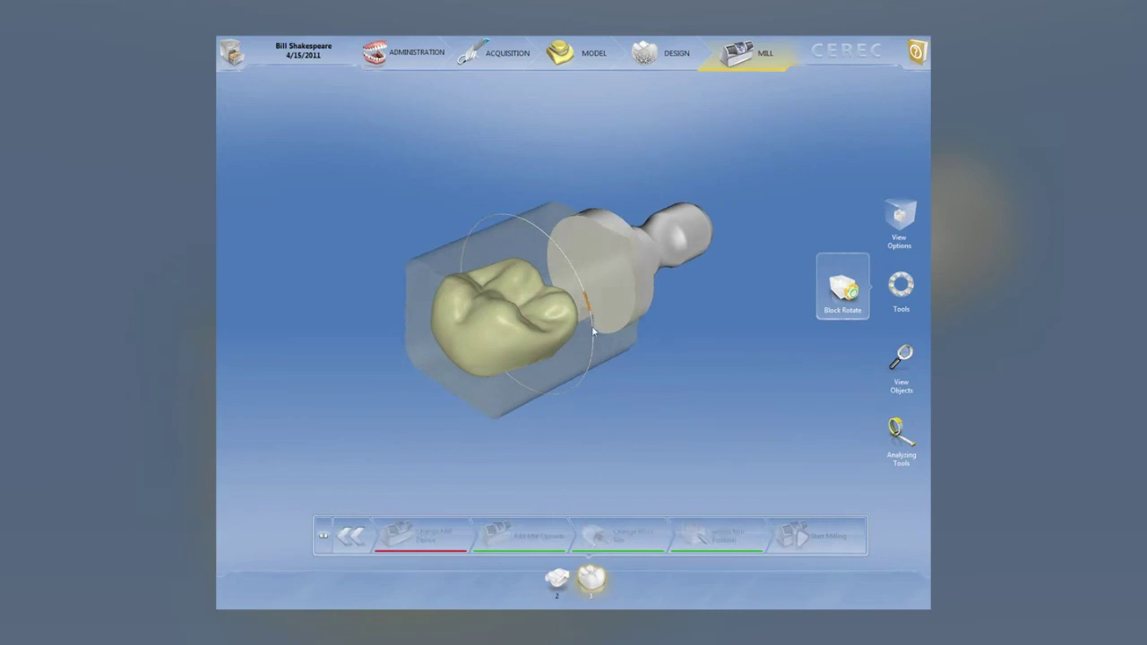
pyautogui.moveTo(594, 332)
pyautogui.mouseDown()
pyautogui.moveTo(599, 371)
pyautogui.moveTo(578, 301)
pyautogui.moveTo(598, 349)
pyautogui.mouseUp()
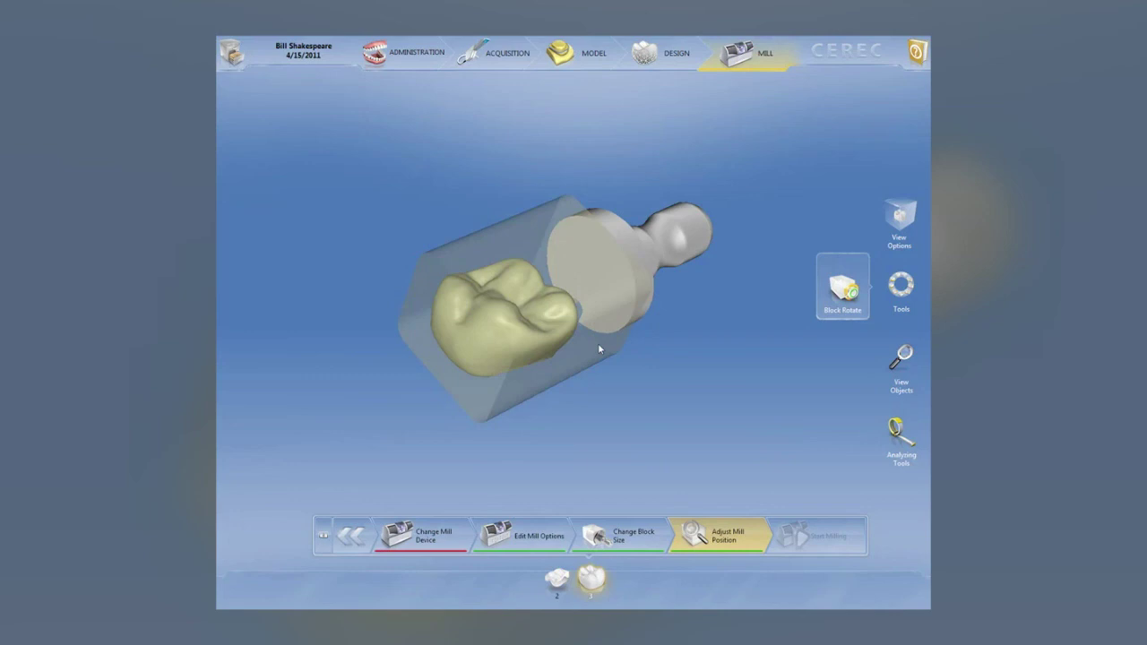
pyautogui.click(598, 349)
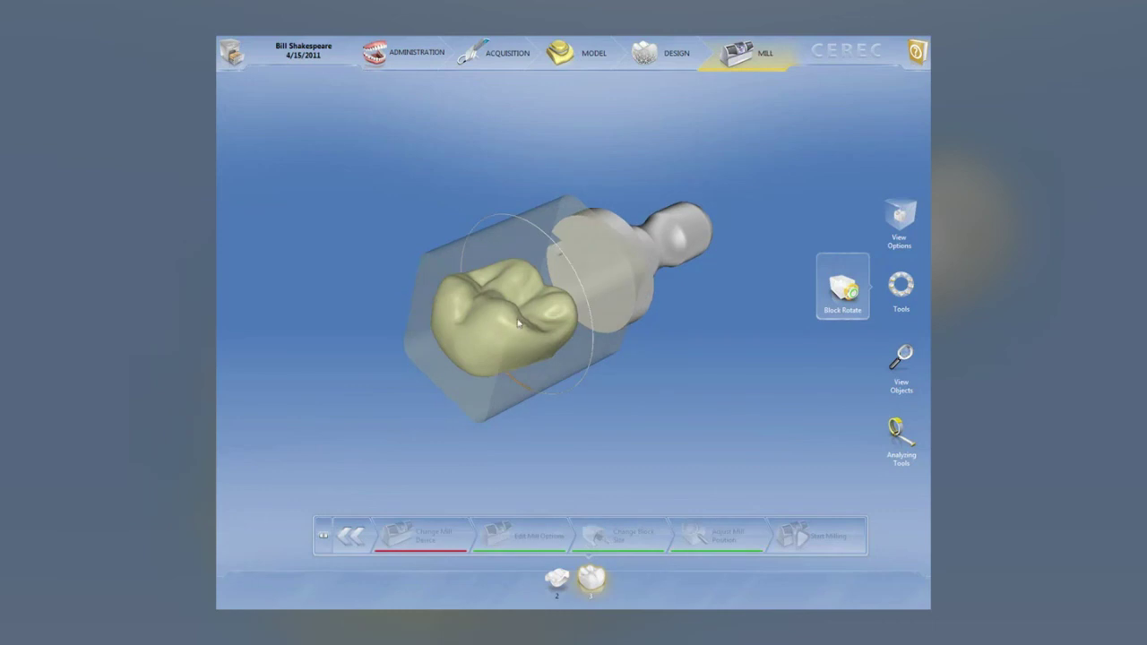
pyautogui.click(840, 302)
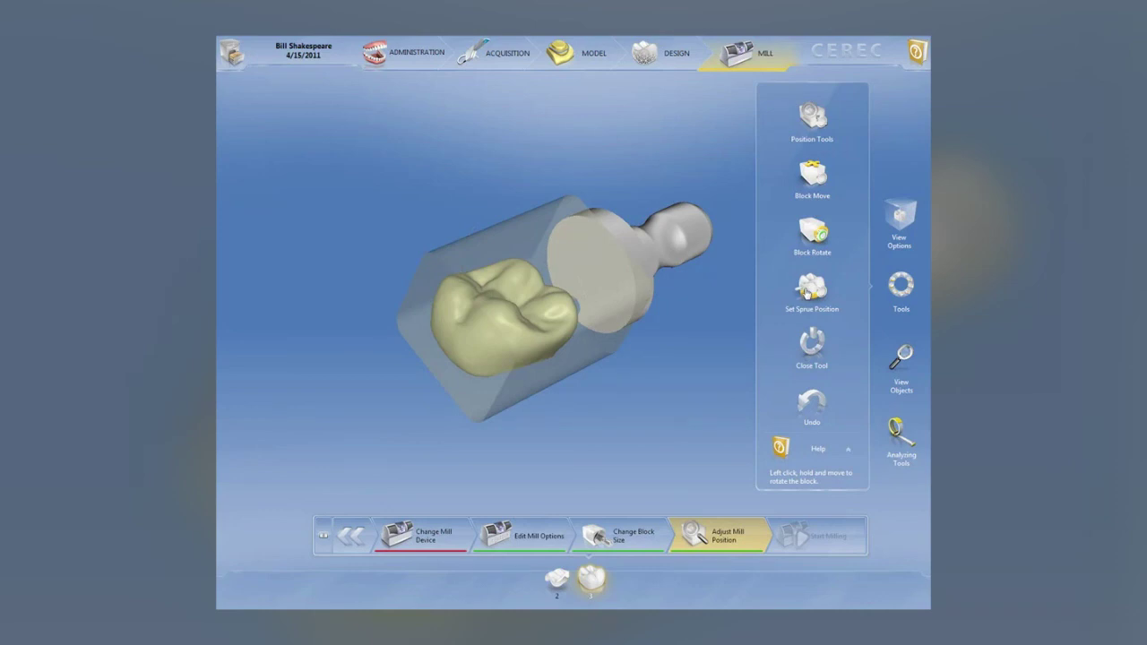
# - Use Set Sprue Position to slide the sprue attachment to a new point on the crown's rim
pyautogui.click(807, 293)
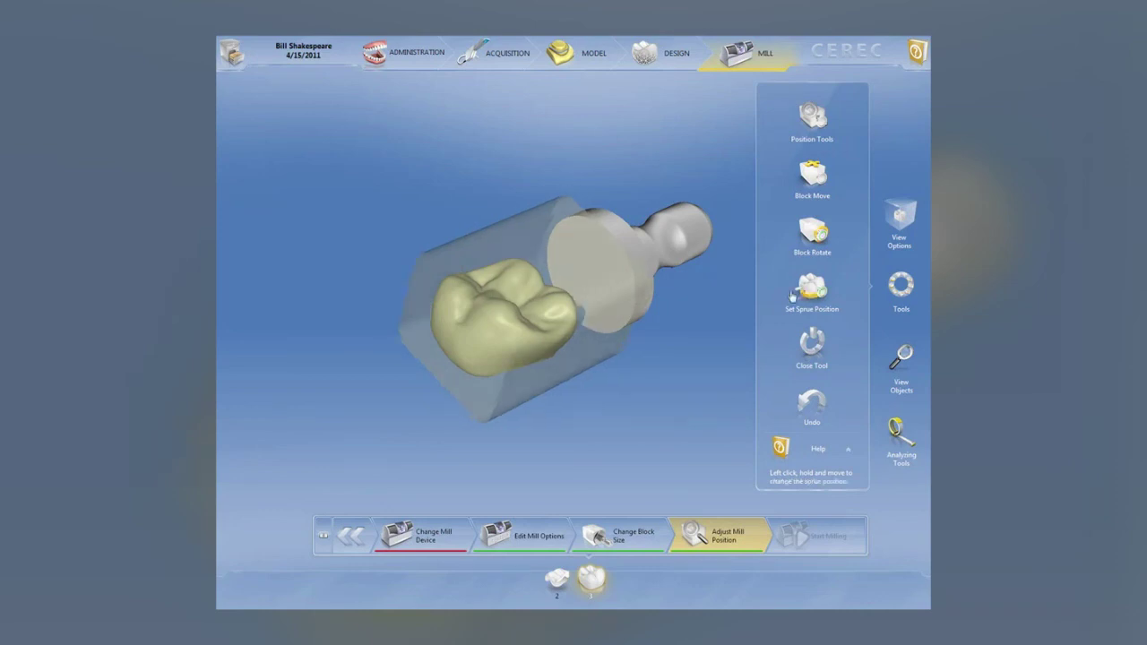
pyautogui.click(581, 334)
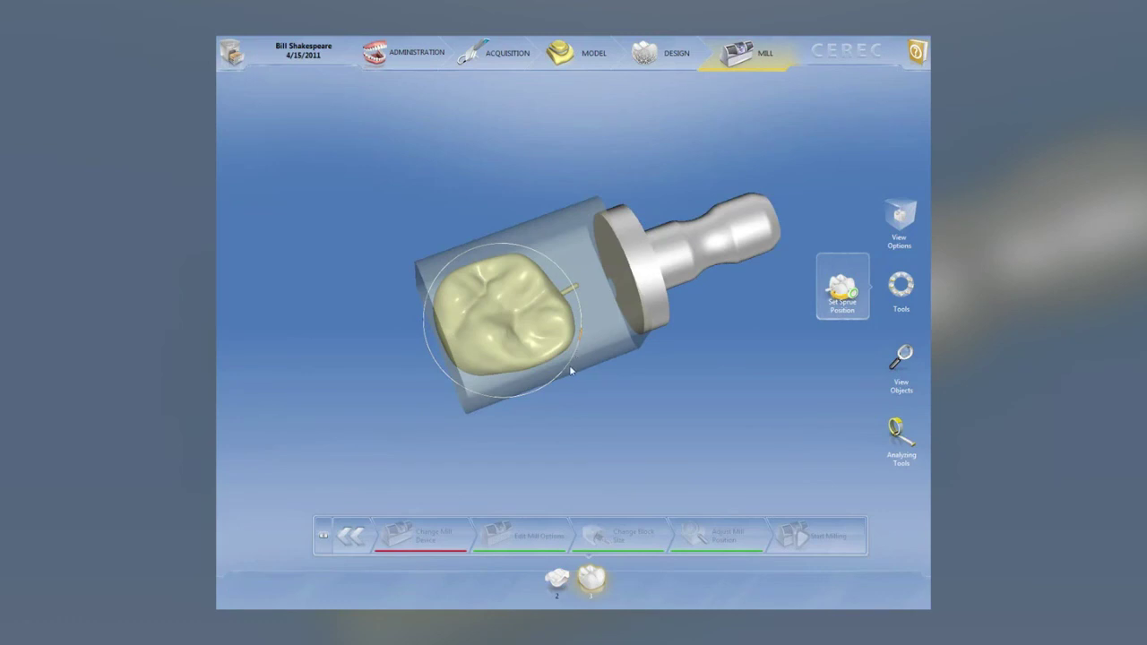
pyautogui.click(581, 333)
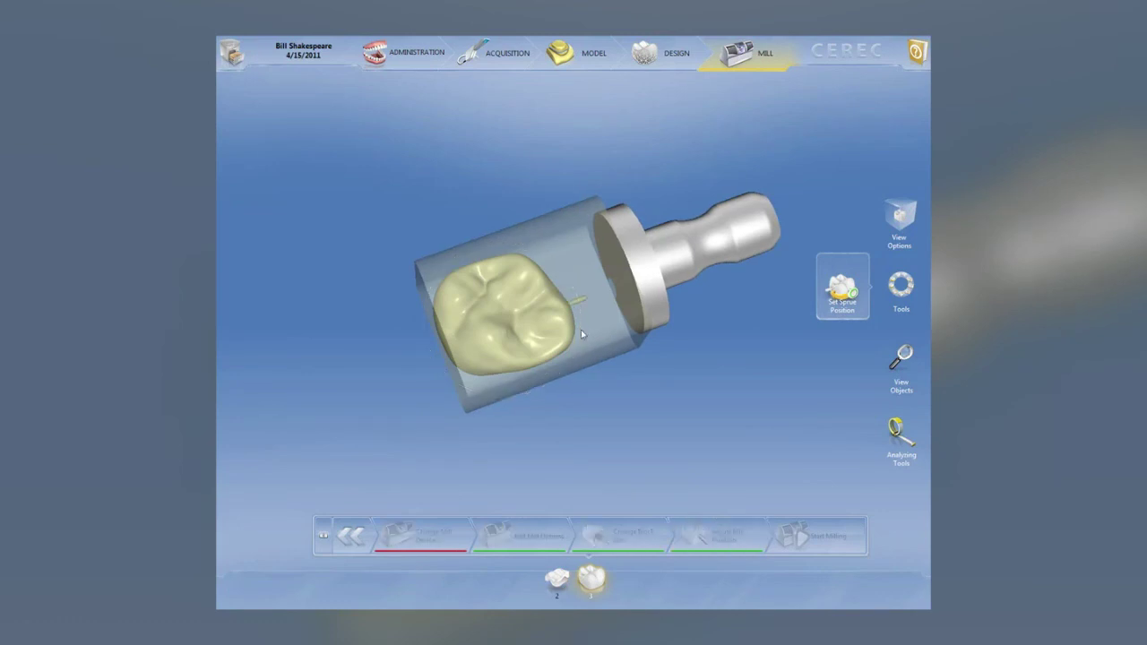
pyautogui.moveTo(581, 339); pyautogui.dragTo(558, 282)
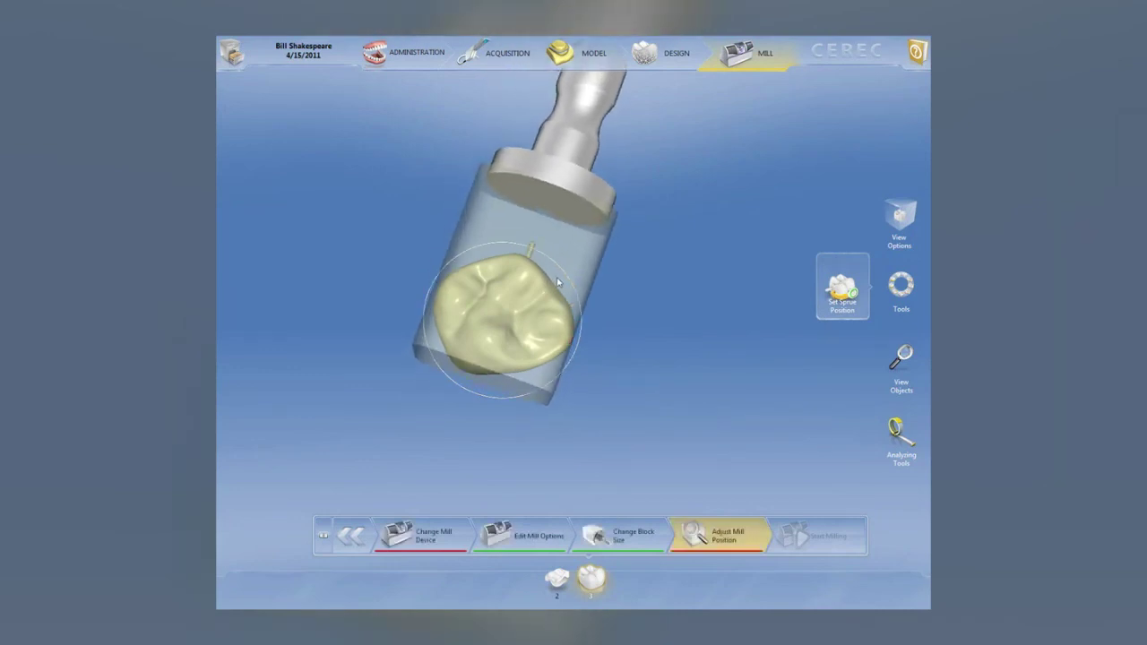